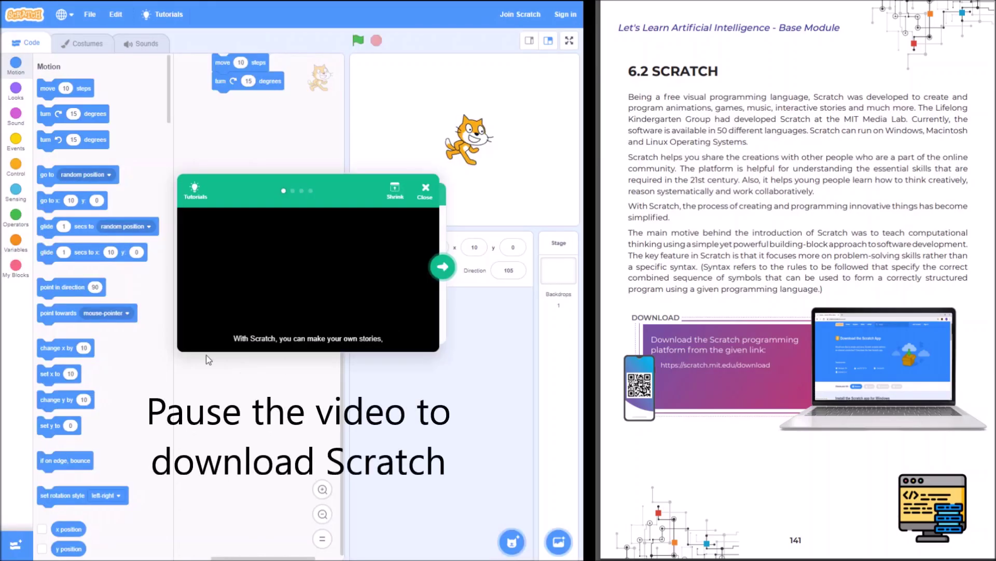
- Play the introductory video in the Scratch Tutorials pop-up
left_click(187, 345)
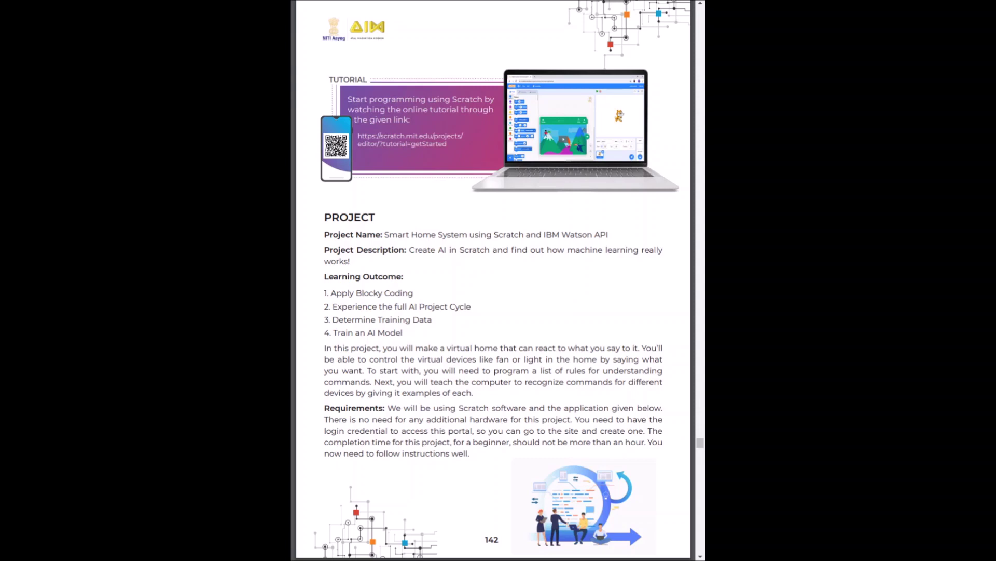
- Page forward from page 142 to page 144
key("Page_Down")
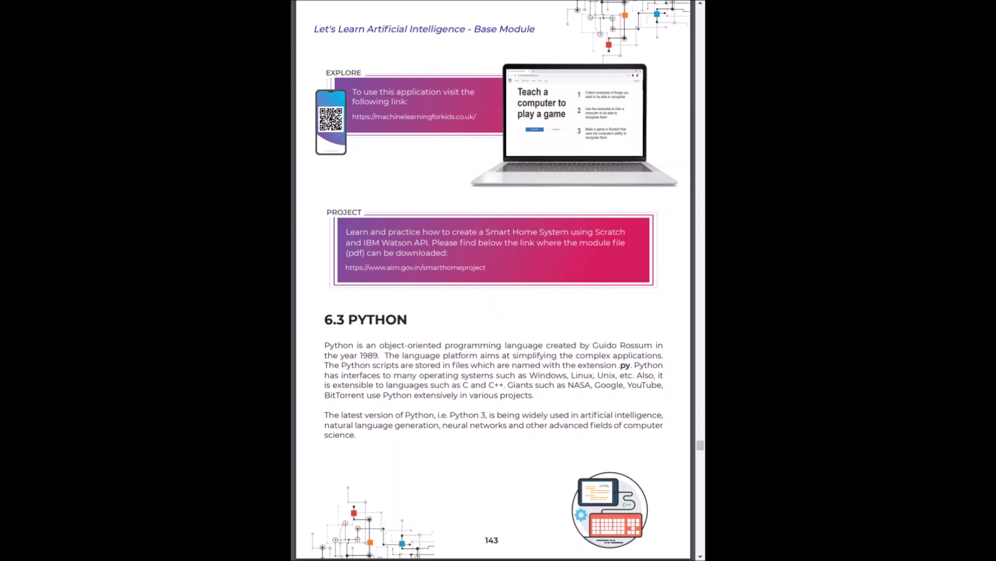
key("Page_Down")
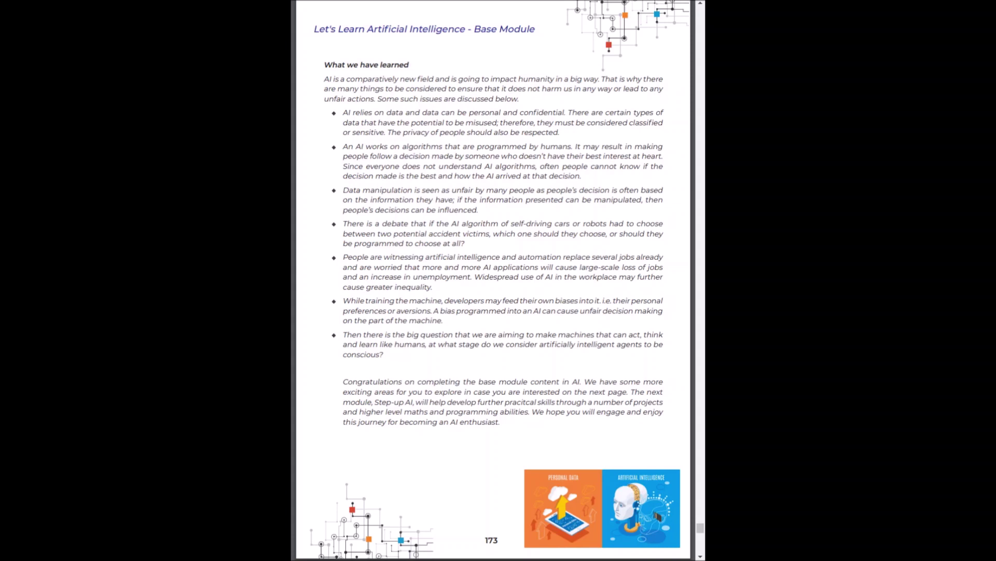
key("Page_Down")
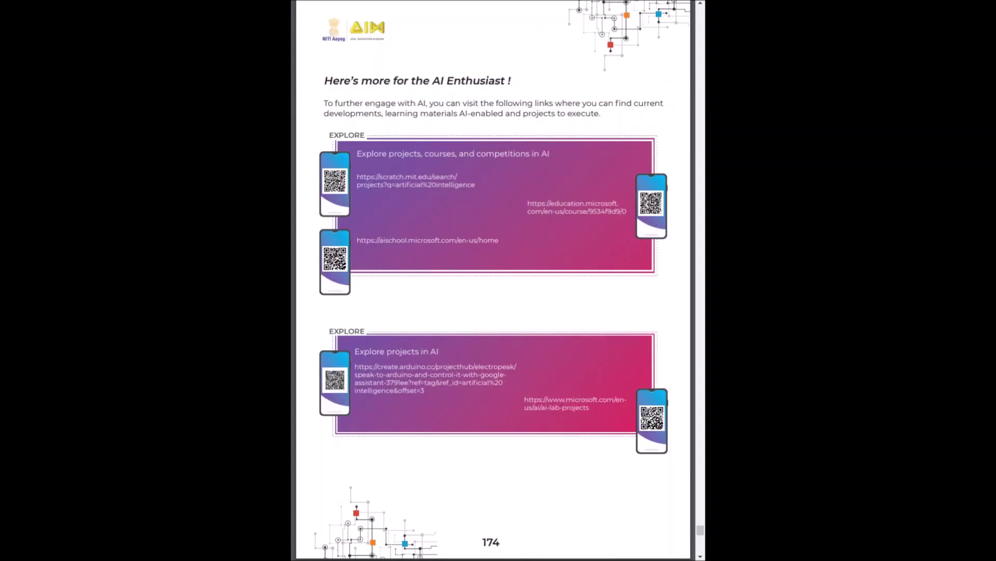